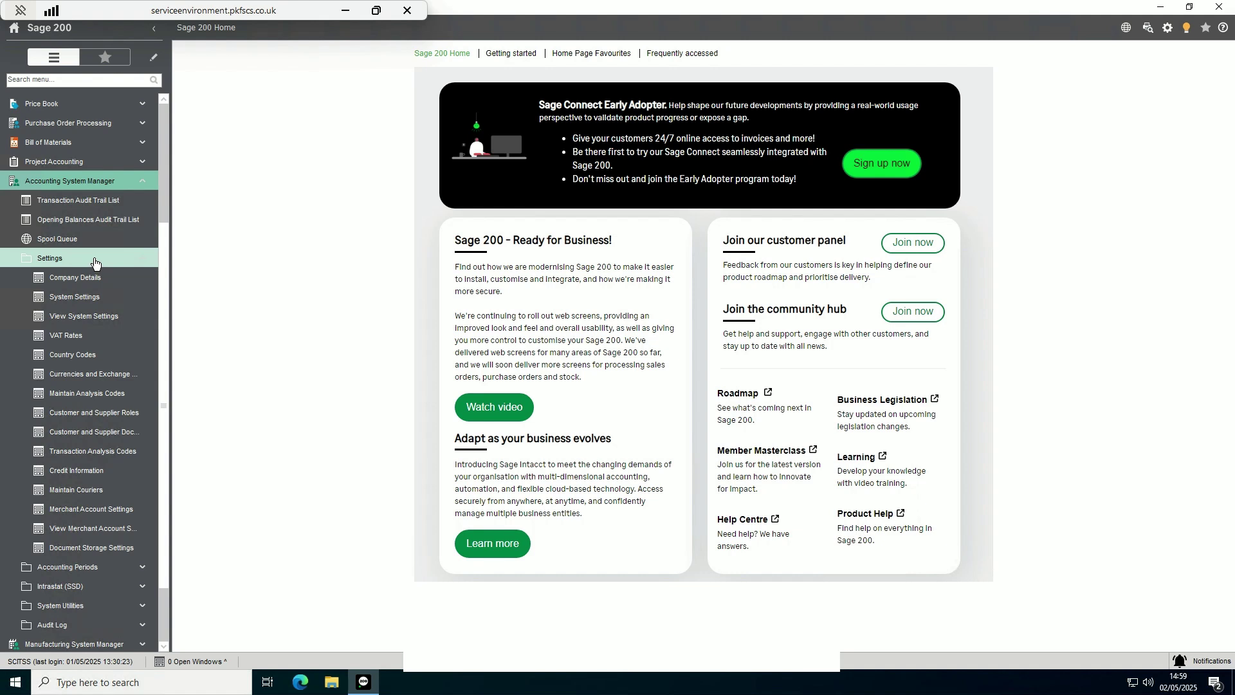
Check the base currency in the currency settings and the VAT registration details in the company details.
click(91, 375)
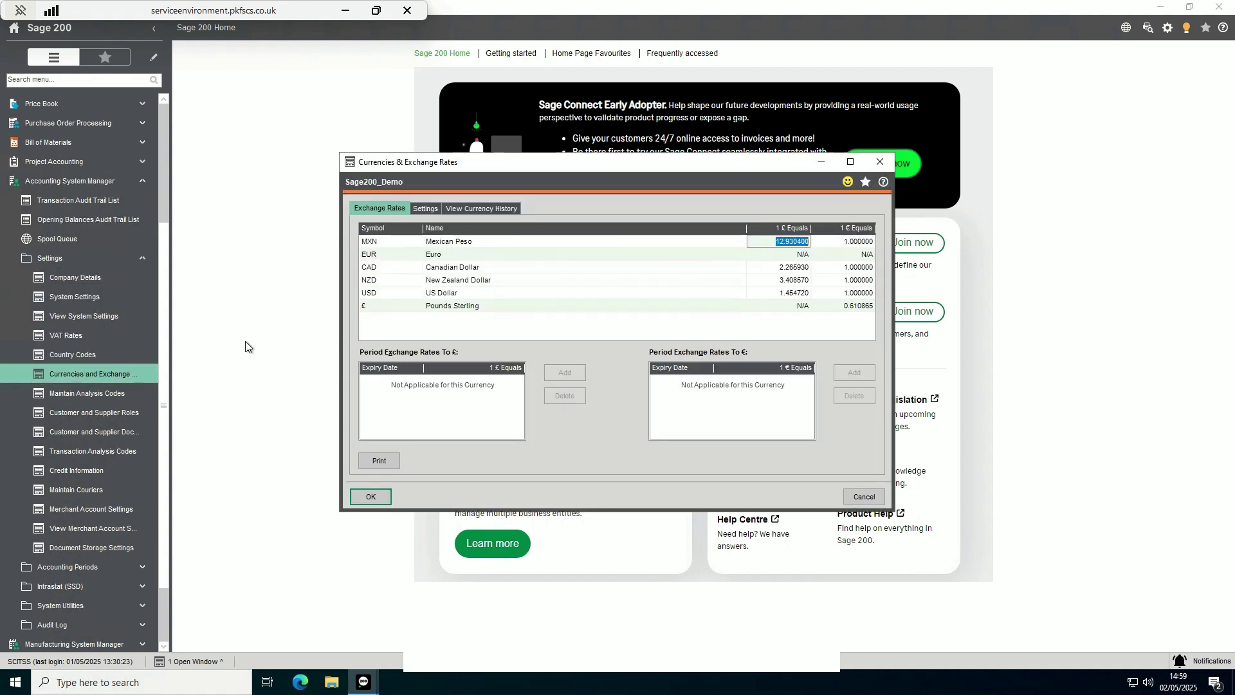
click(427, 209)
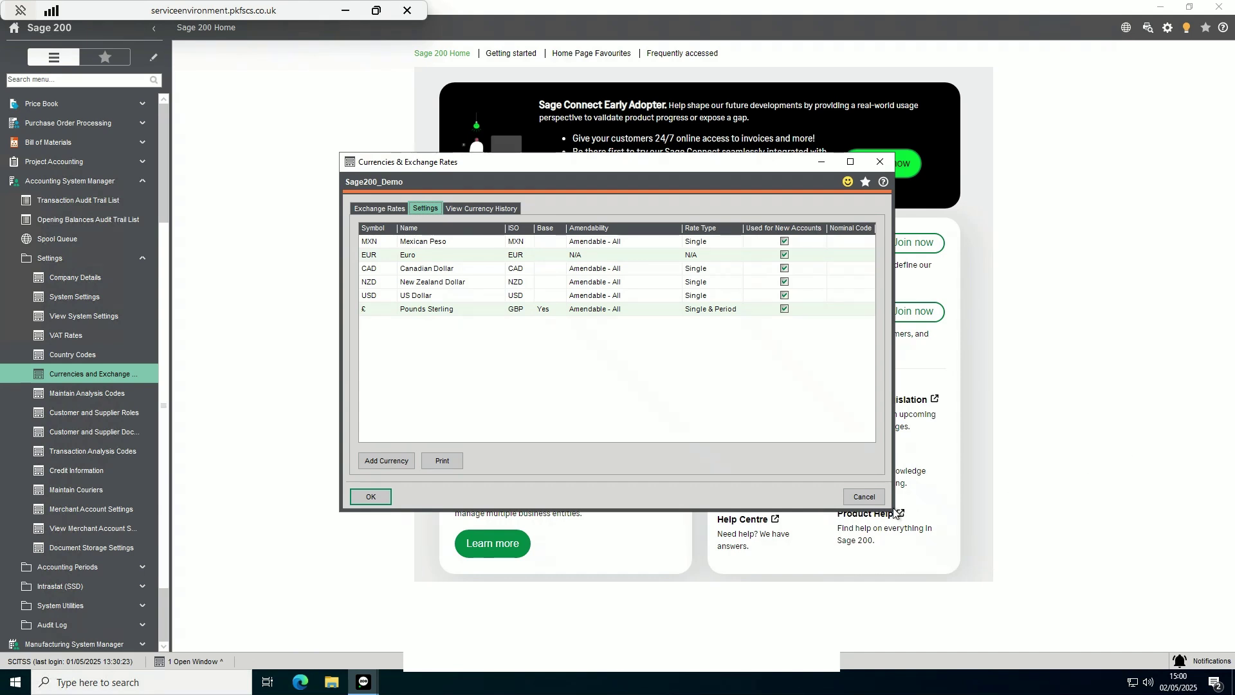
click(863, 495)
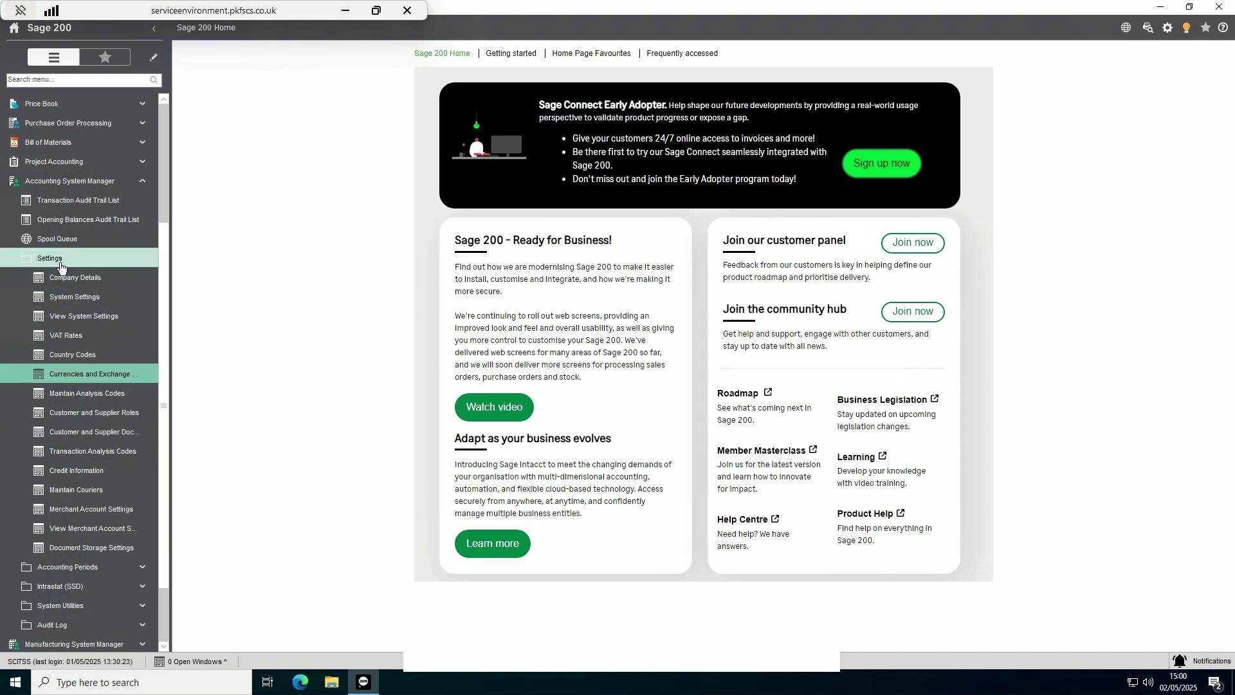
click(71, 284)
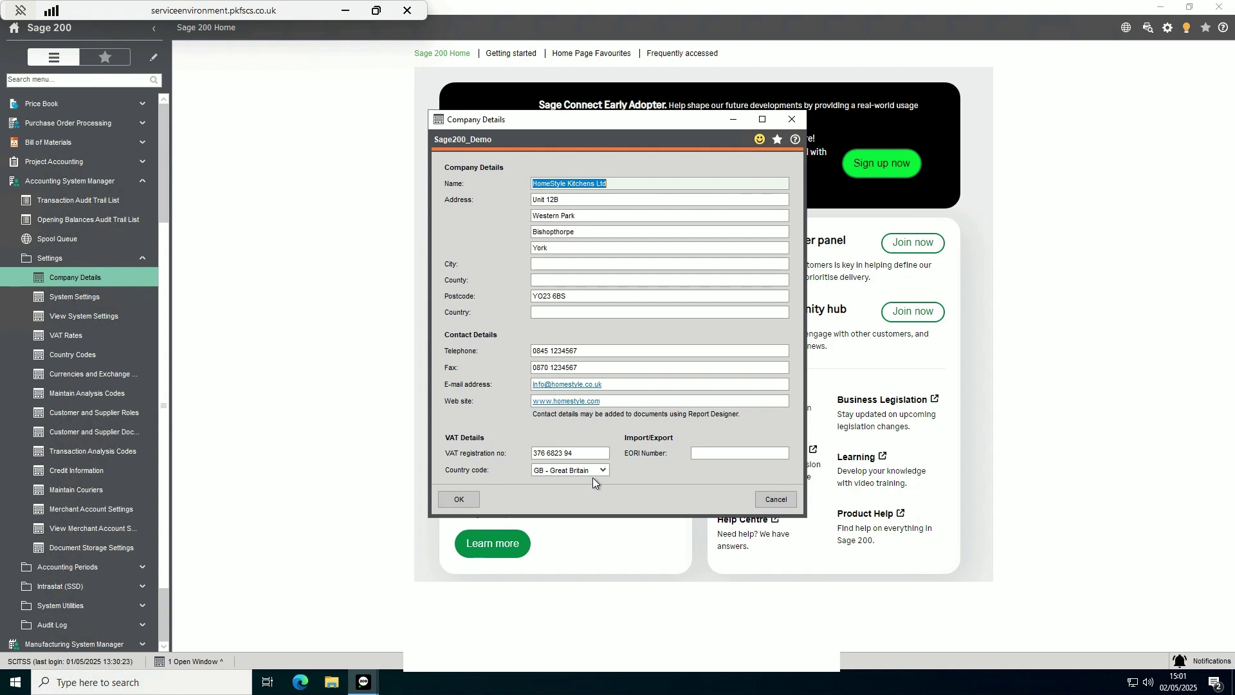
click(458, 500)
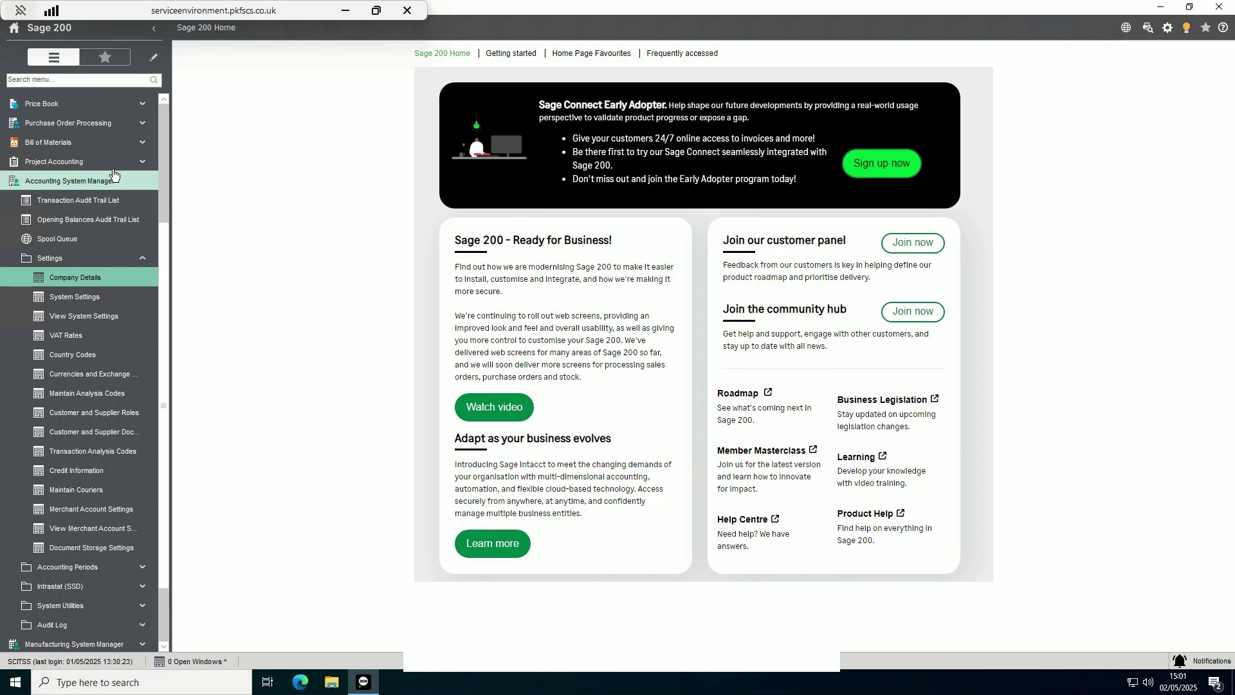
Review the VAT submission options and VAT contact details in the Nominal Ledger settings, and close them with the settings accepted.
scroll(85, 174, up, 5)
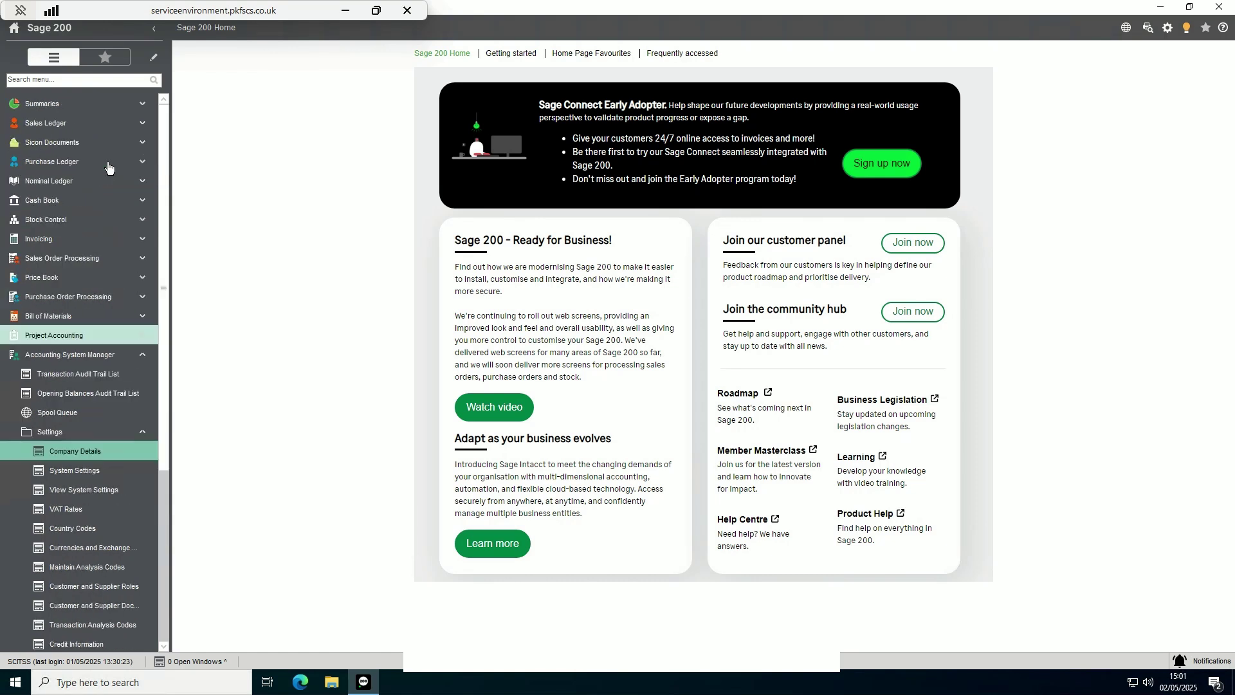
click(72, 181)
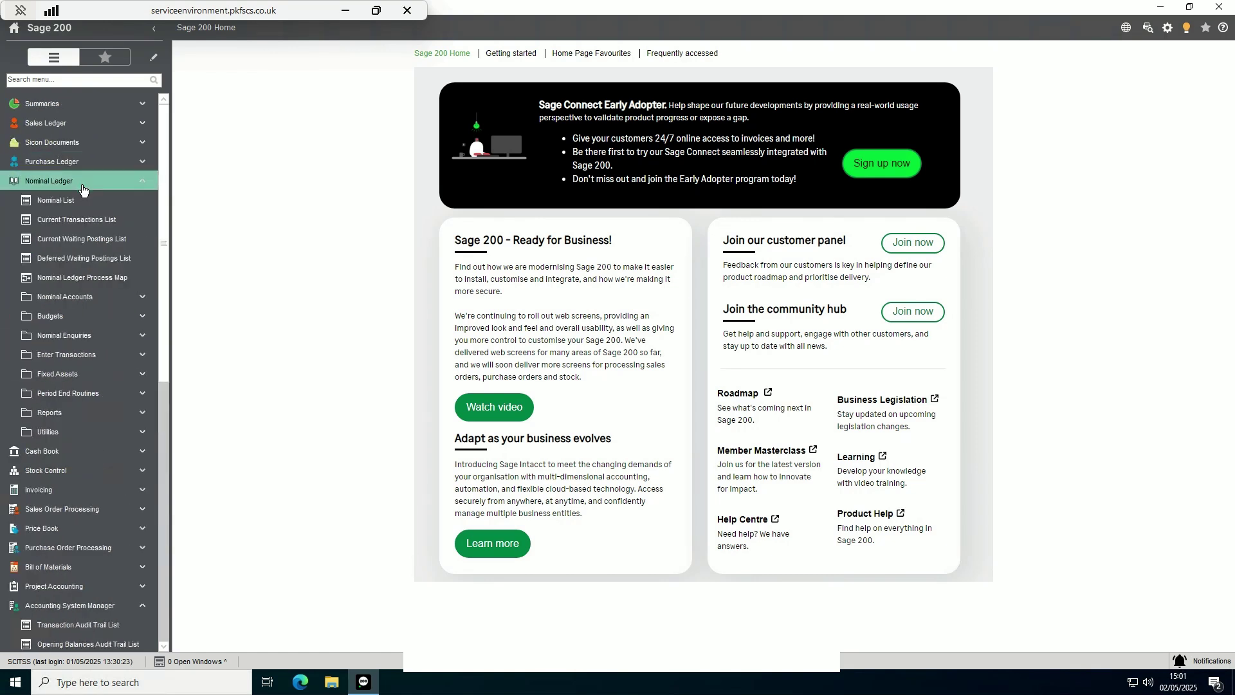
click(80, 439)
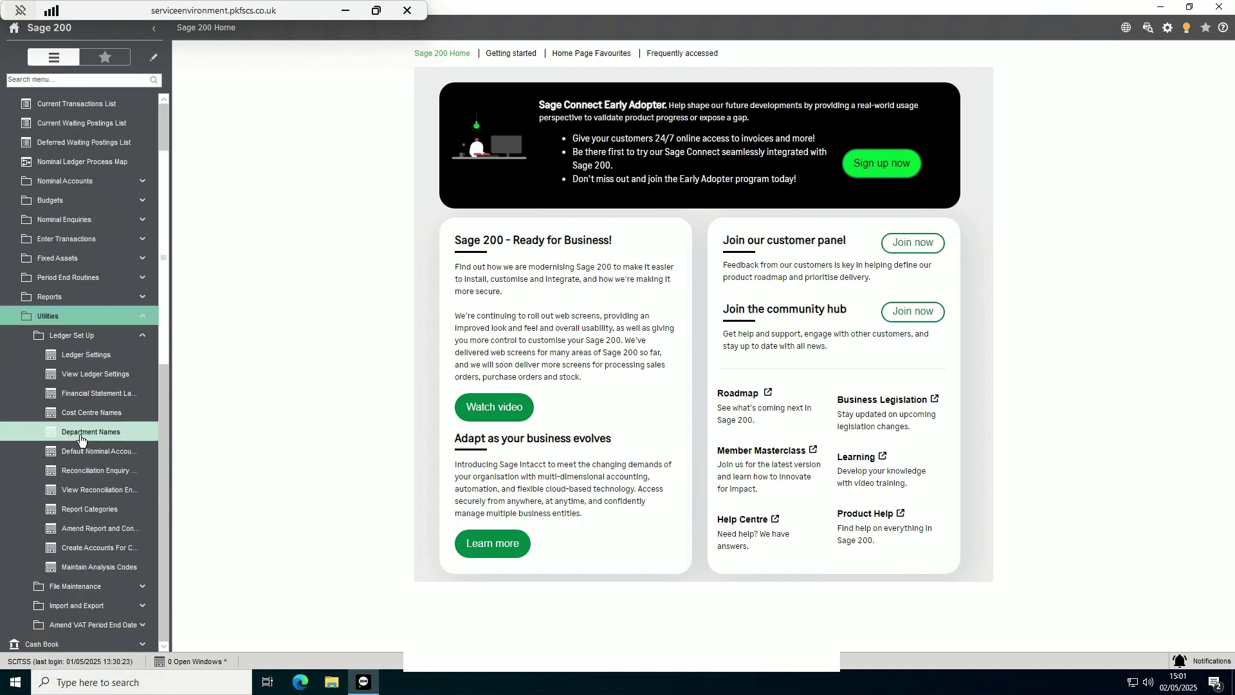
click(83, 337)
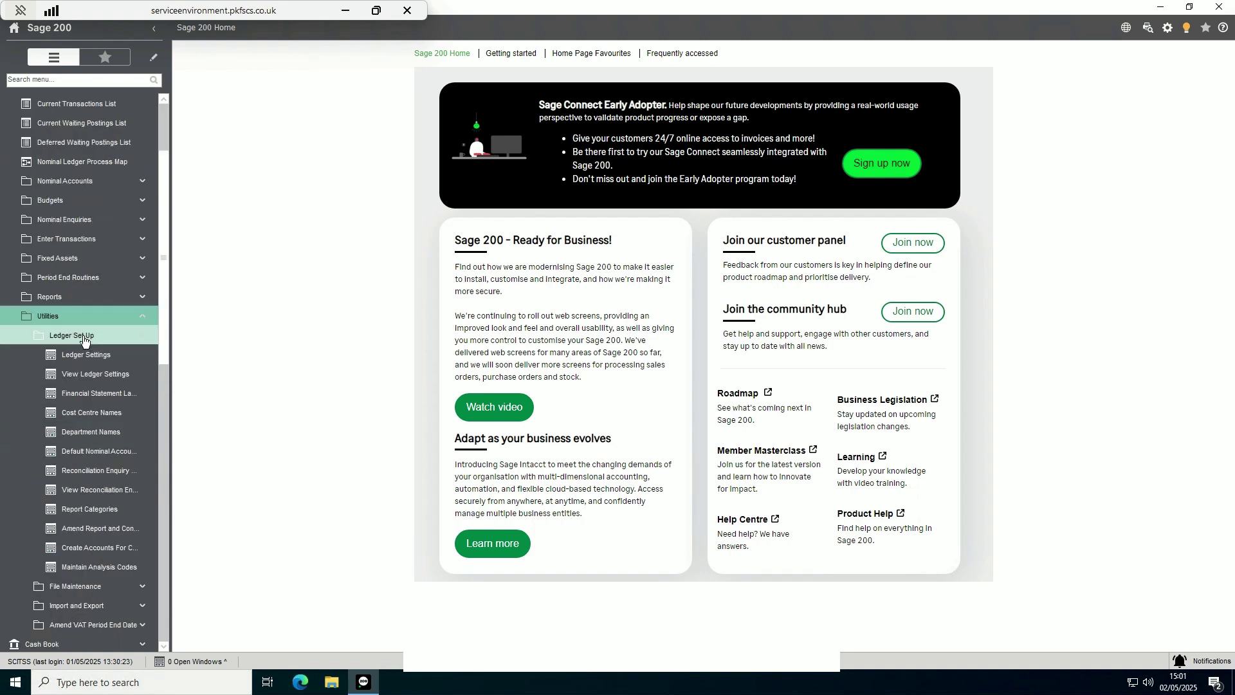
click(96, 354)
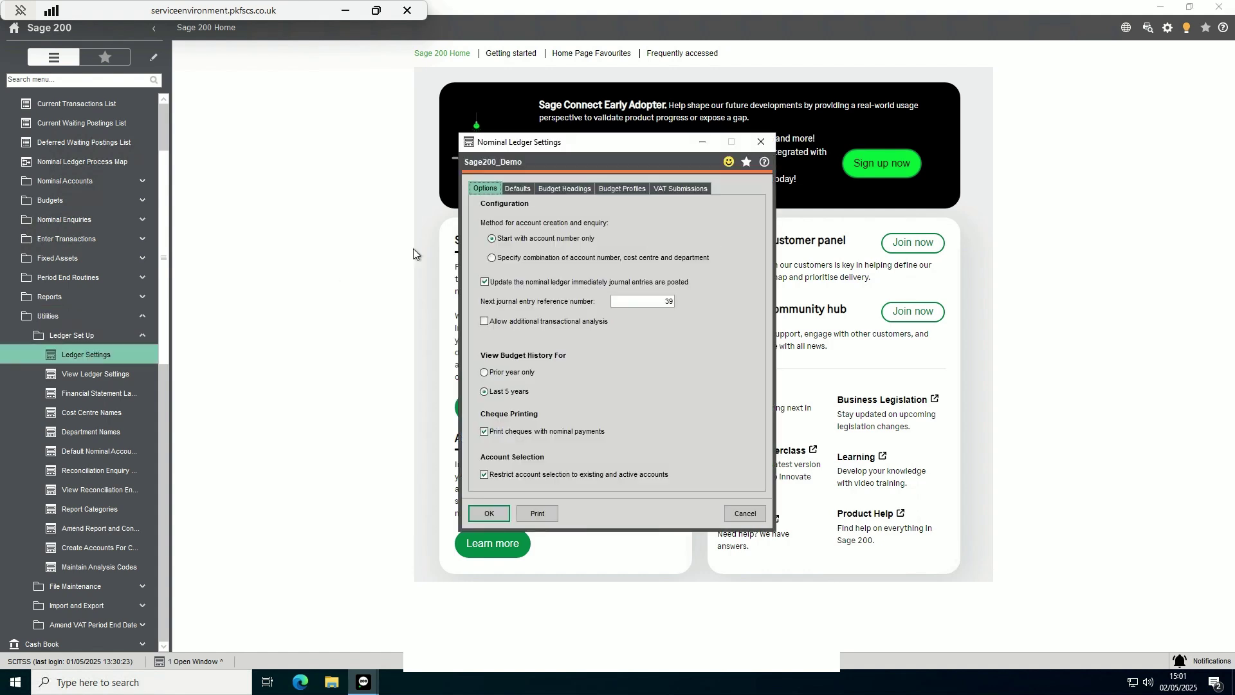
click(677, 189)
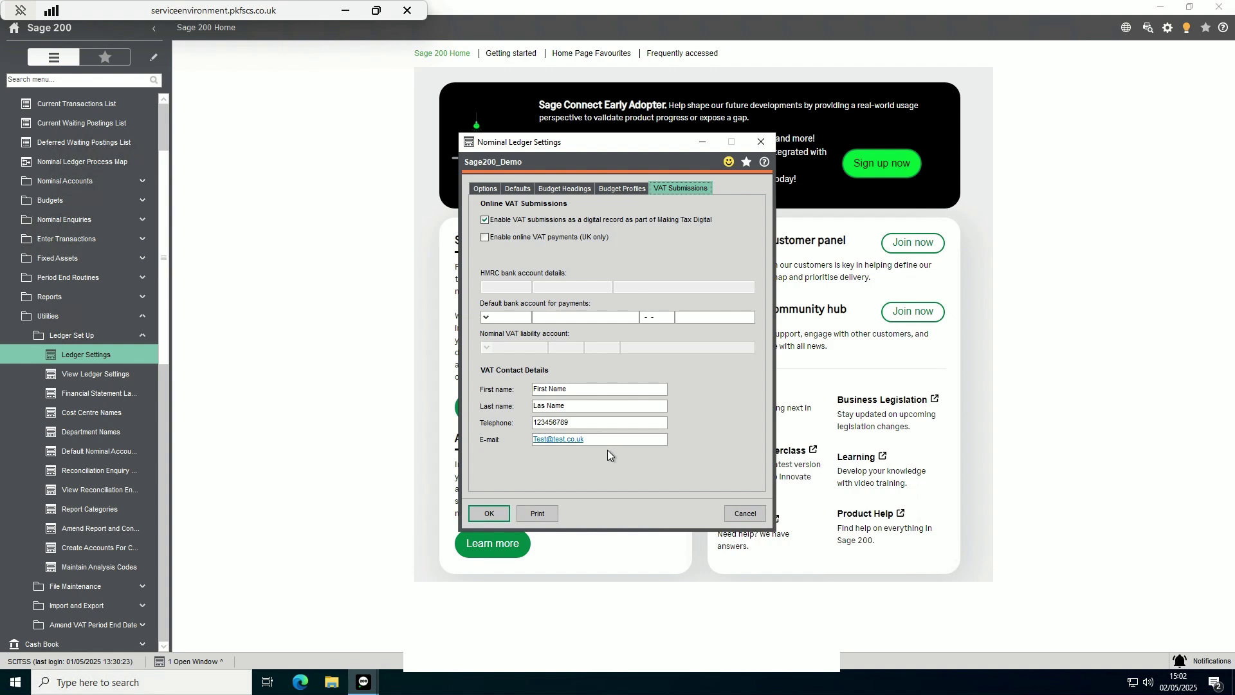
click(489, 514)
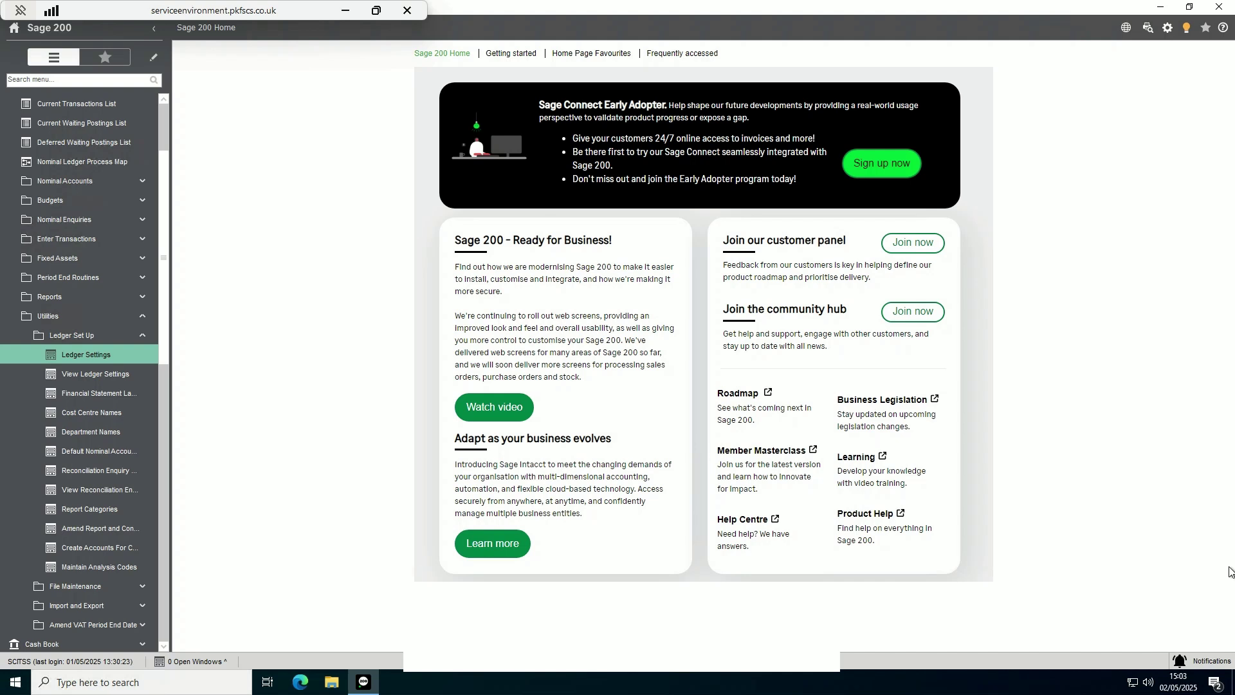
Open the Nominal Ledger's VAT Analysis and examine the current period totals and the current period return.
click(91, 279)
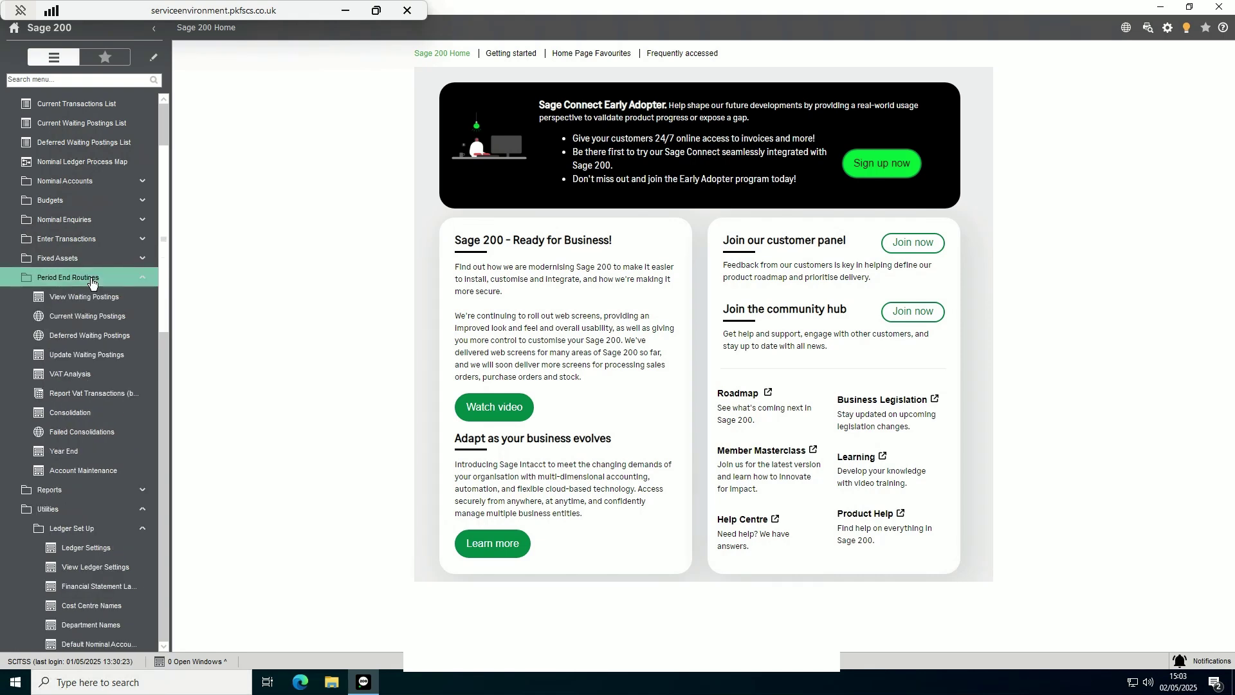
click(81, 375)
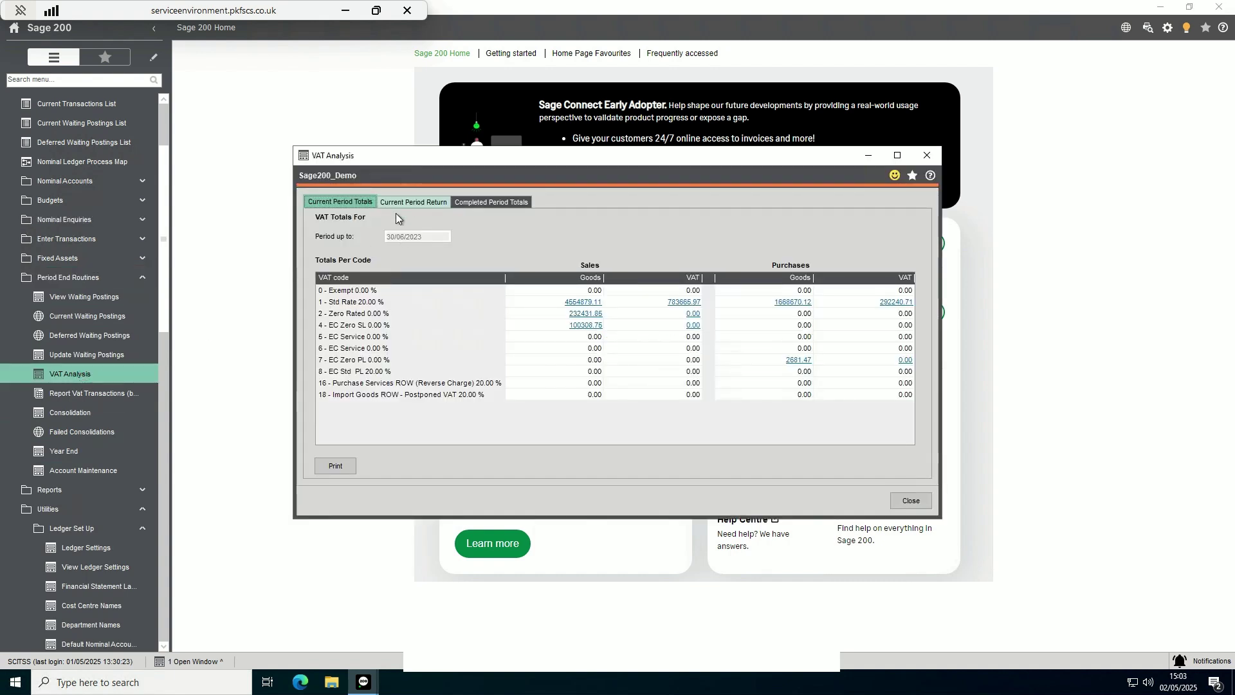
click(417, 202)
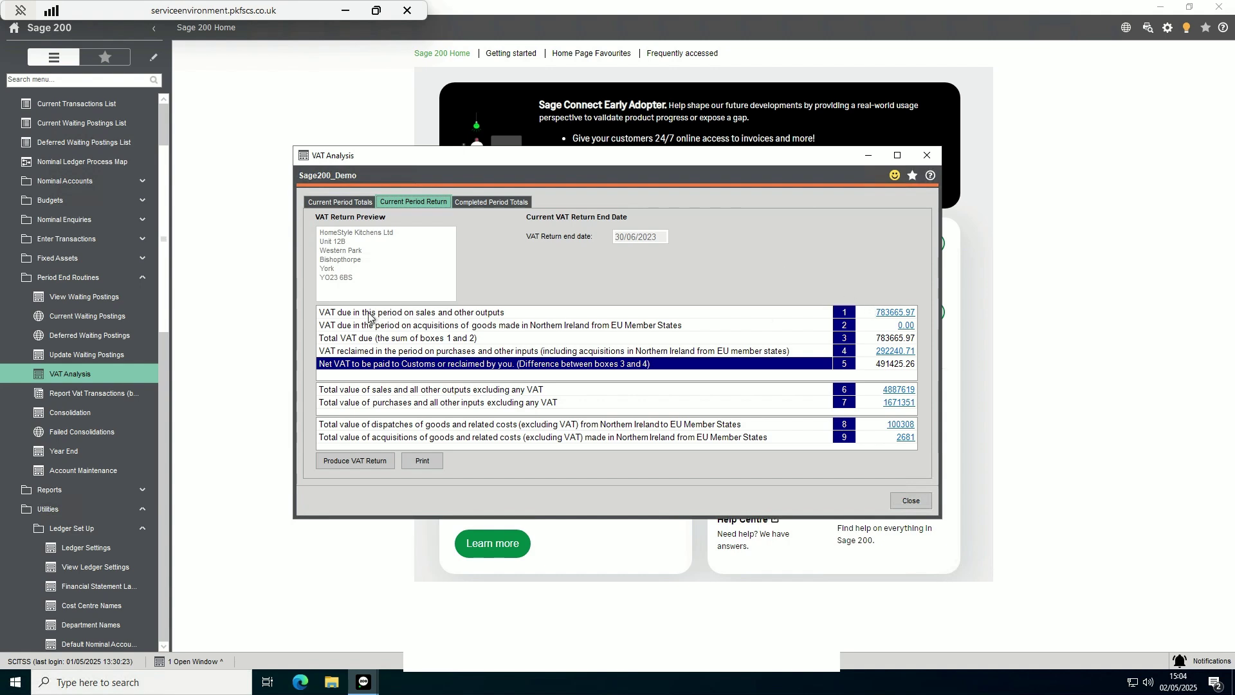
Add an adjustment of 100.00 with the reason "asdjust" to the Std Rate code in the Box 1 VAT breakdown.
click(896, 314)
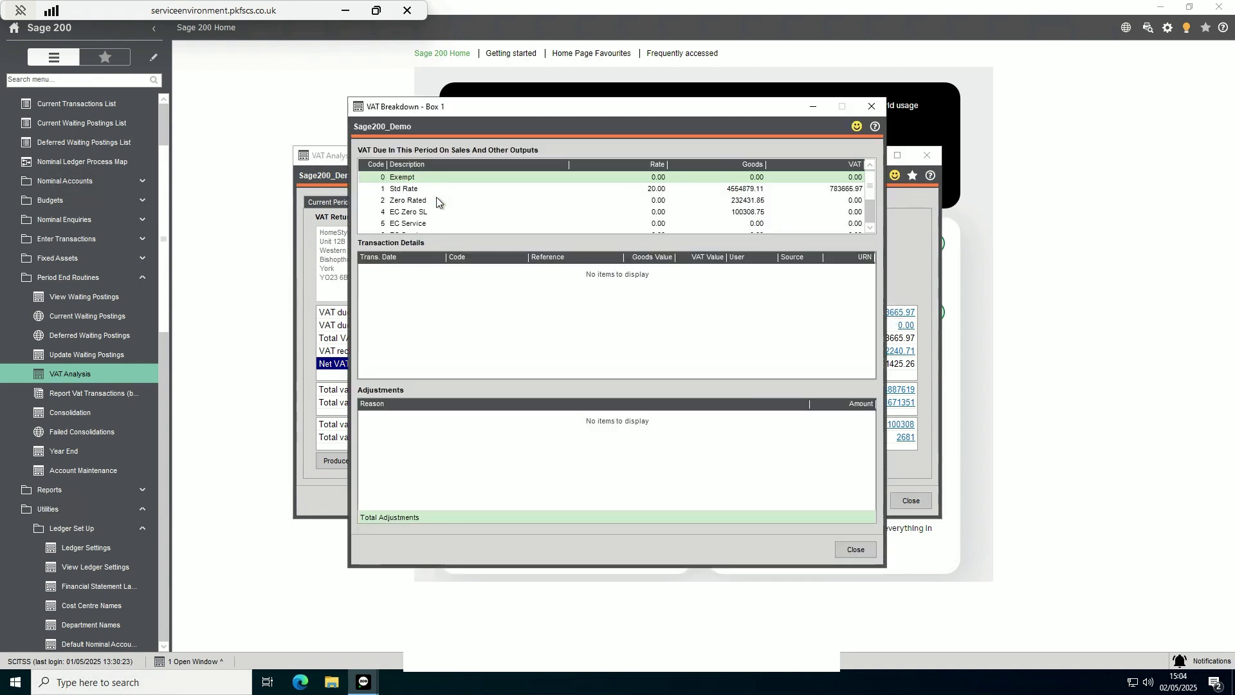
mouse_move(868, 187)
mouse_down()
mouse_move(870, 222)
mouse_move(871, 187)
mouse_up()
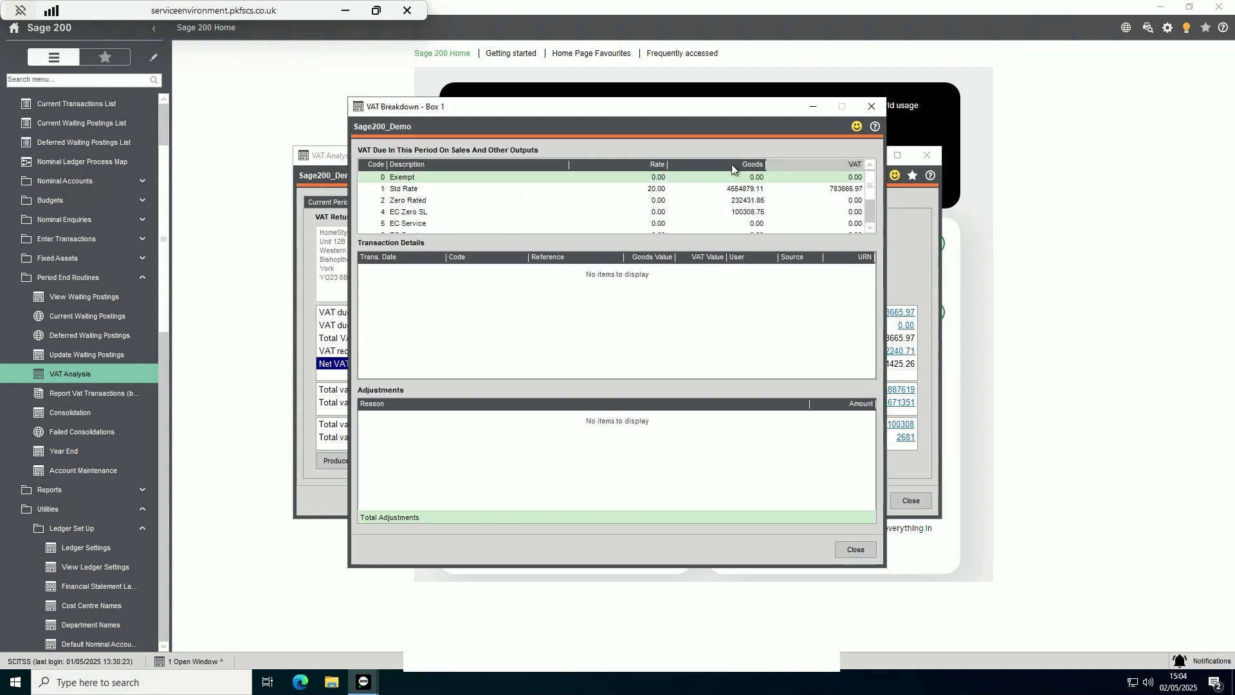
click(400, 190)
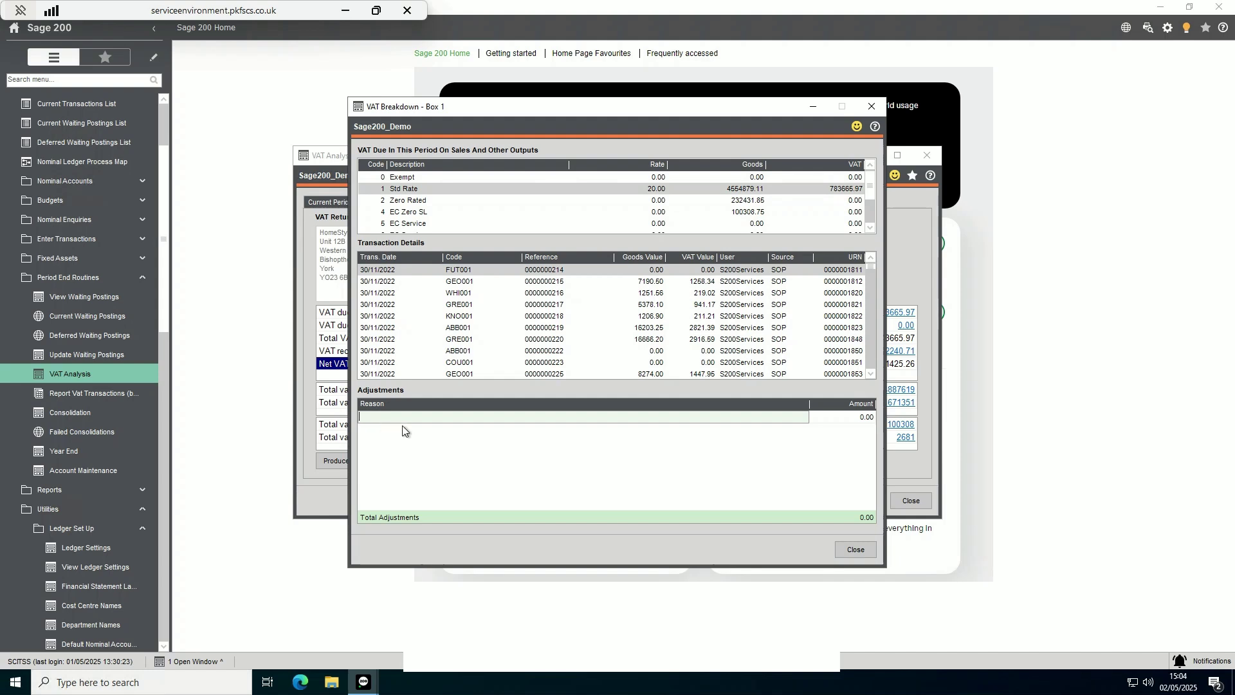
text(asdjust)
click(830, 420)
text(10)
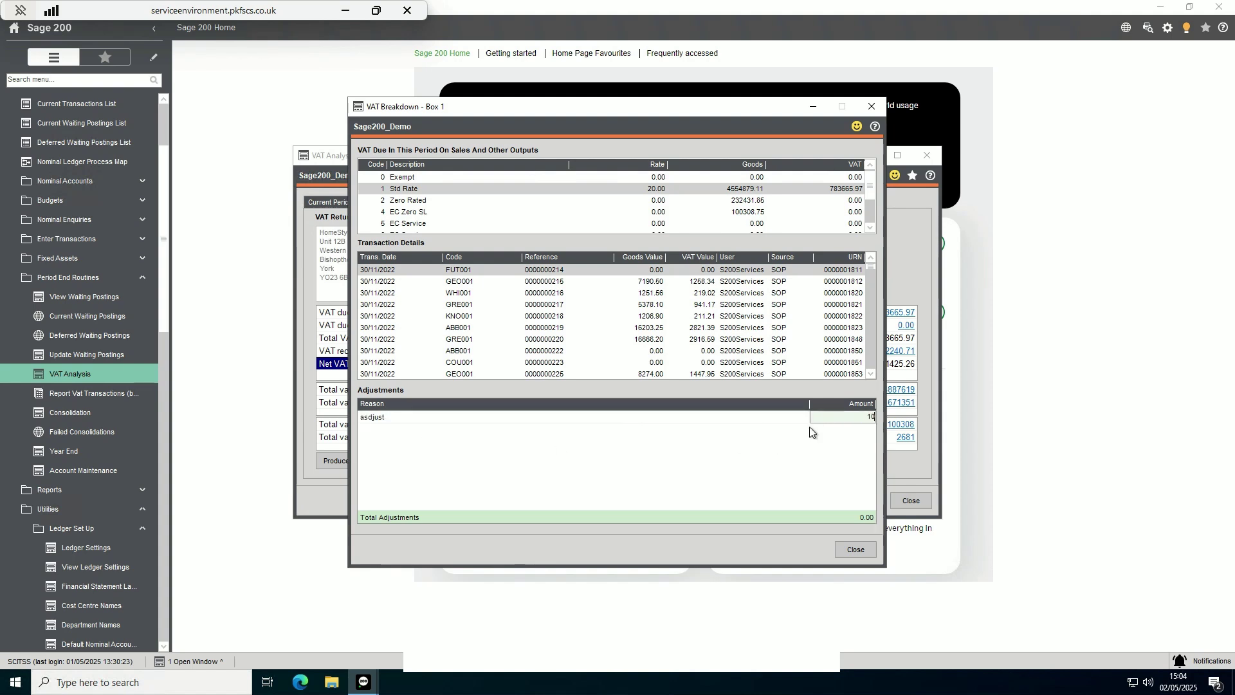
text(0)
key(Return)
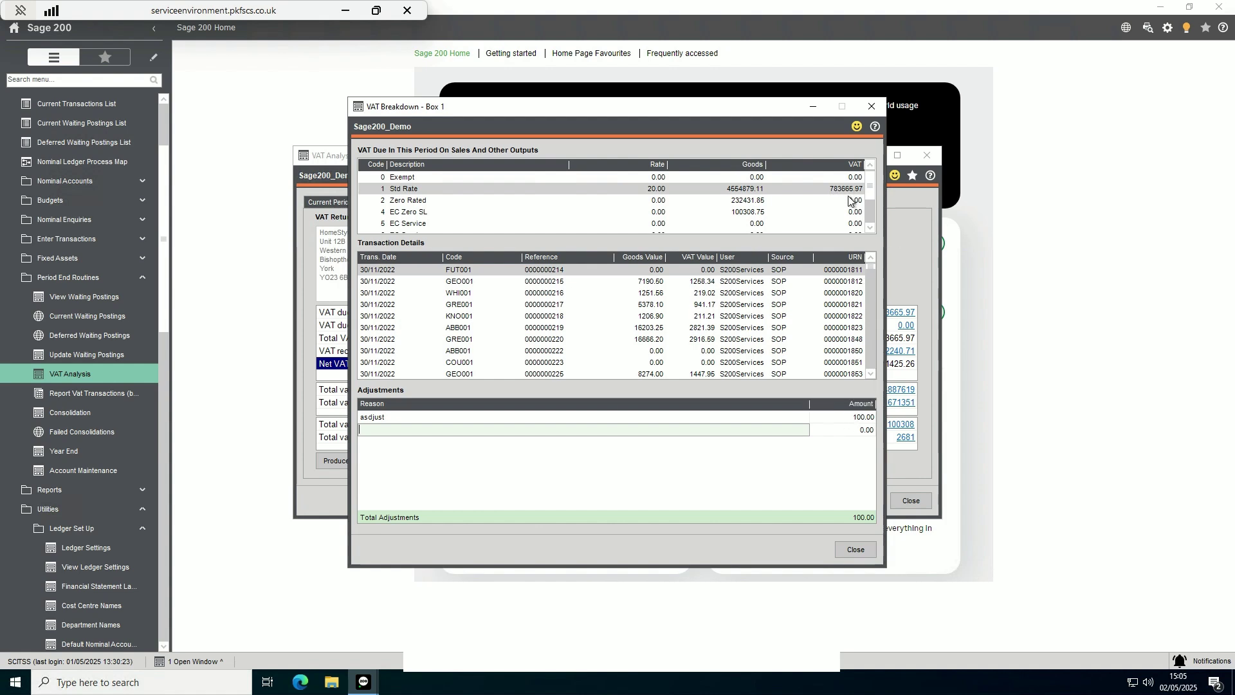
click(849, 551)
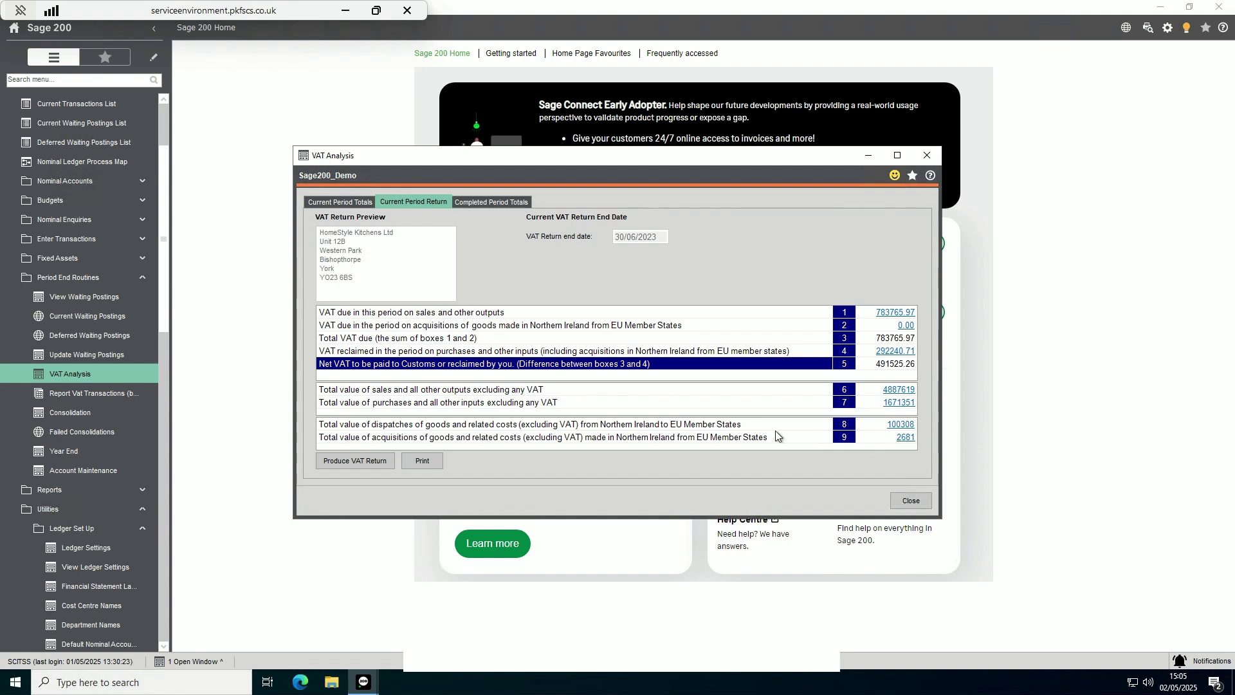
Start producing the VAT return, acknowledge that it can only be produced once, and leave deletion of earlier VAT transactions off.
click(337, 462)
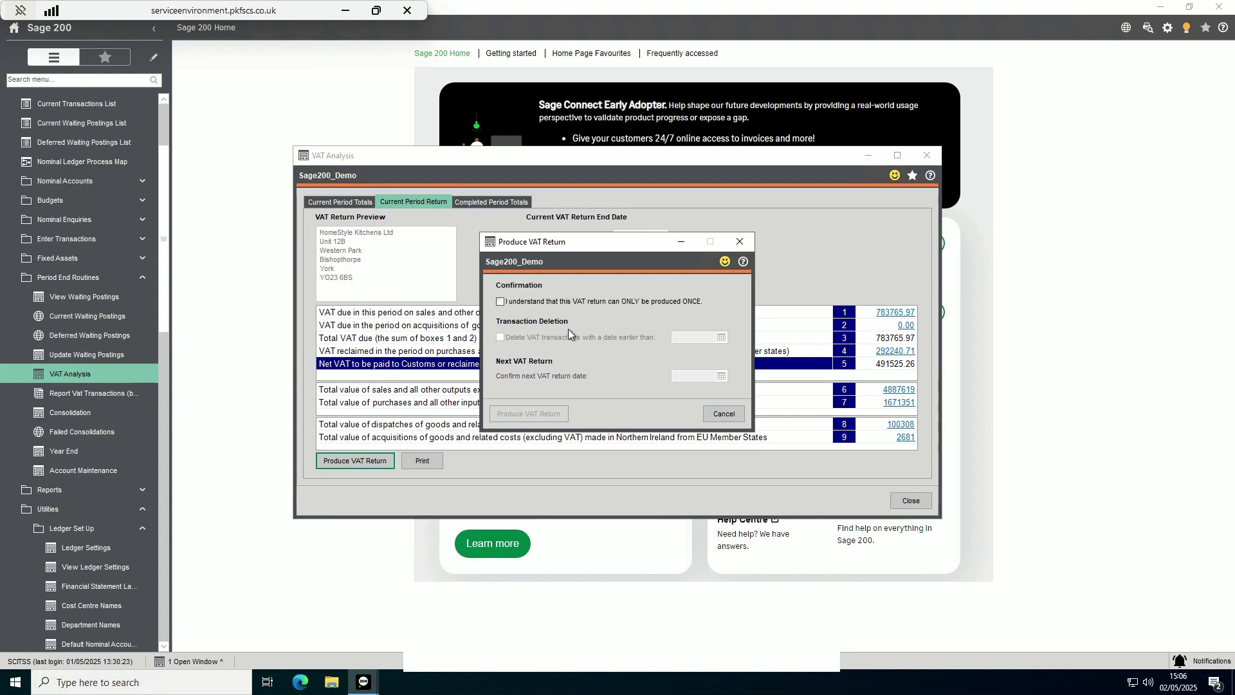
click(502, 304)
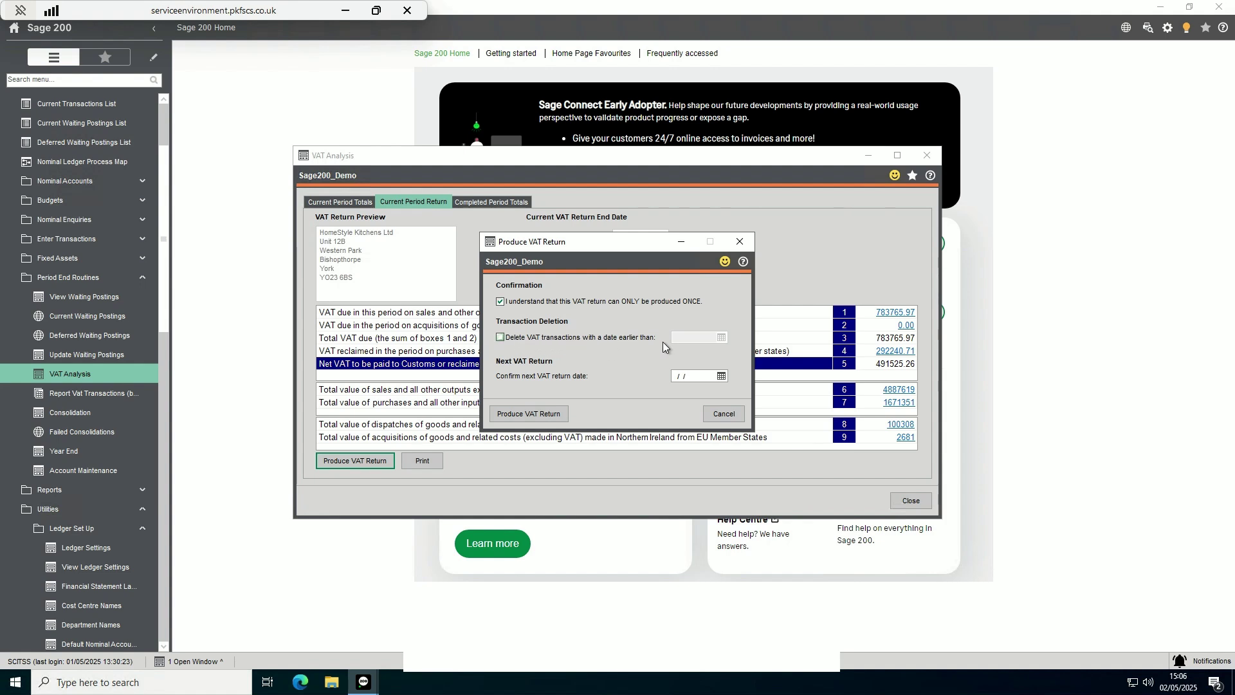
click(500, 337)
click(500, 338)
Enter 30 September as the next VAT return date and produce the VAT return.
click(675, 376)
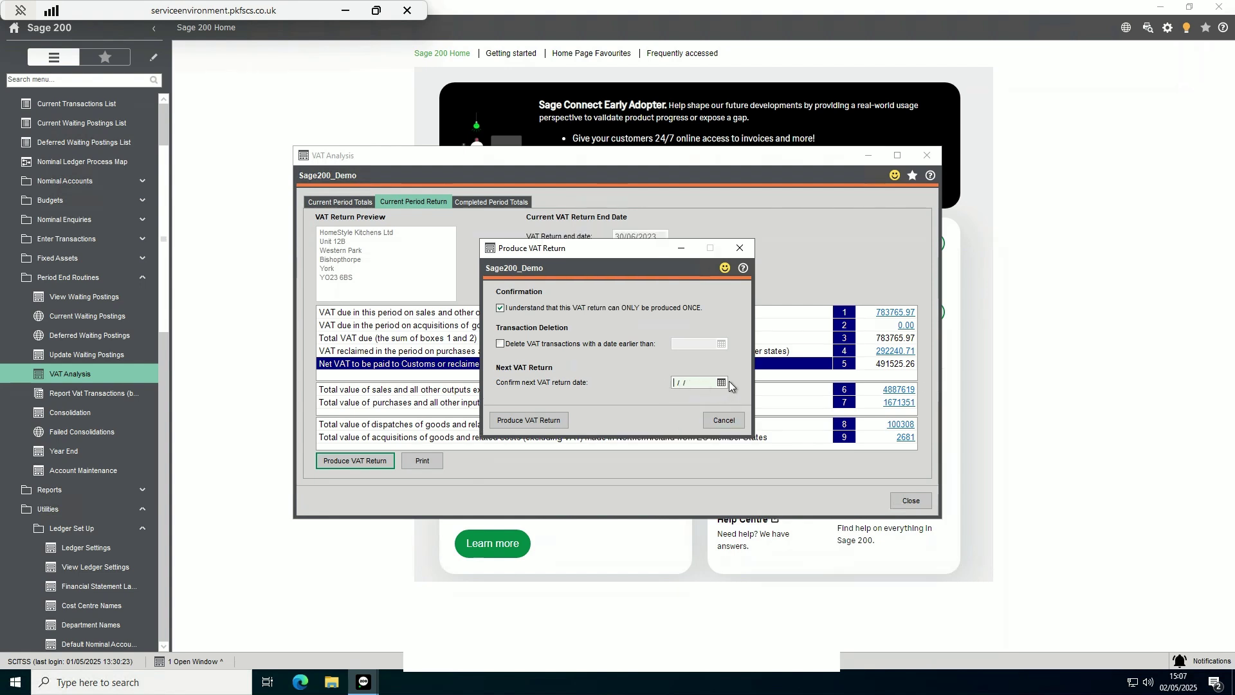
click(722, 382)
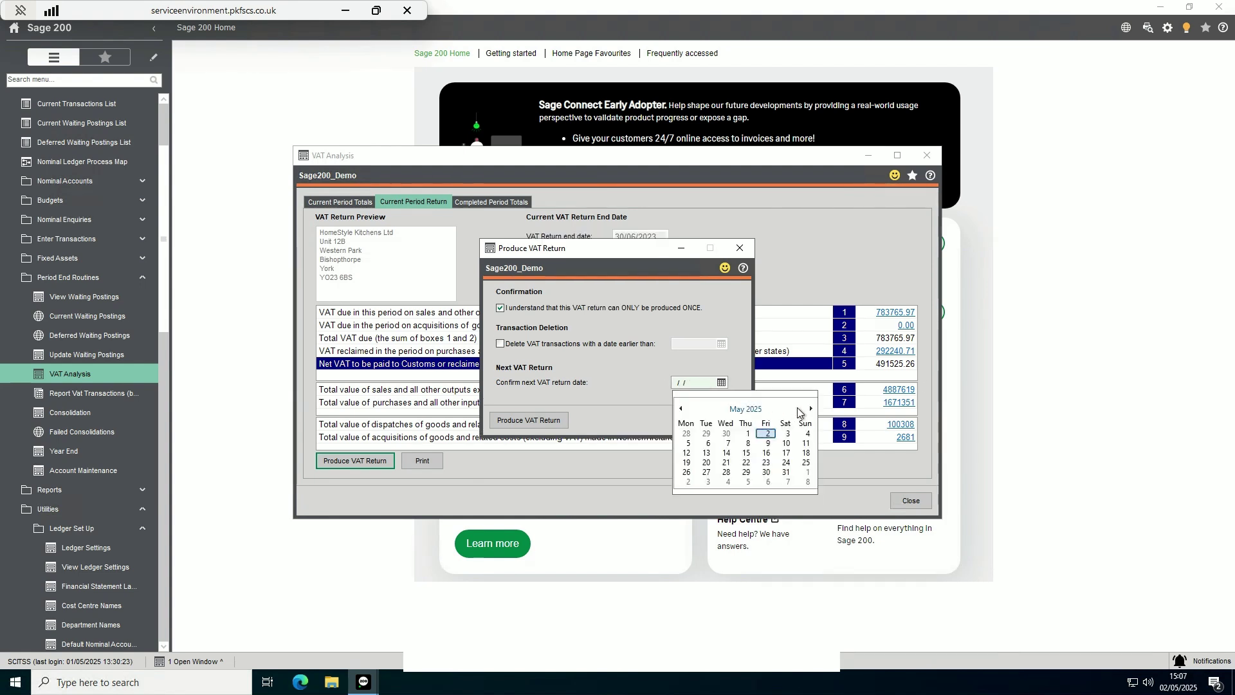
click(675, 381)
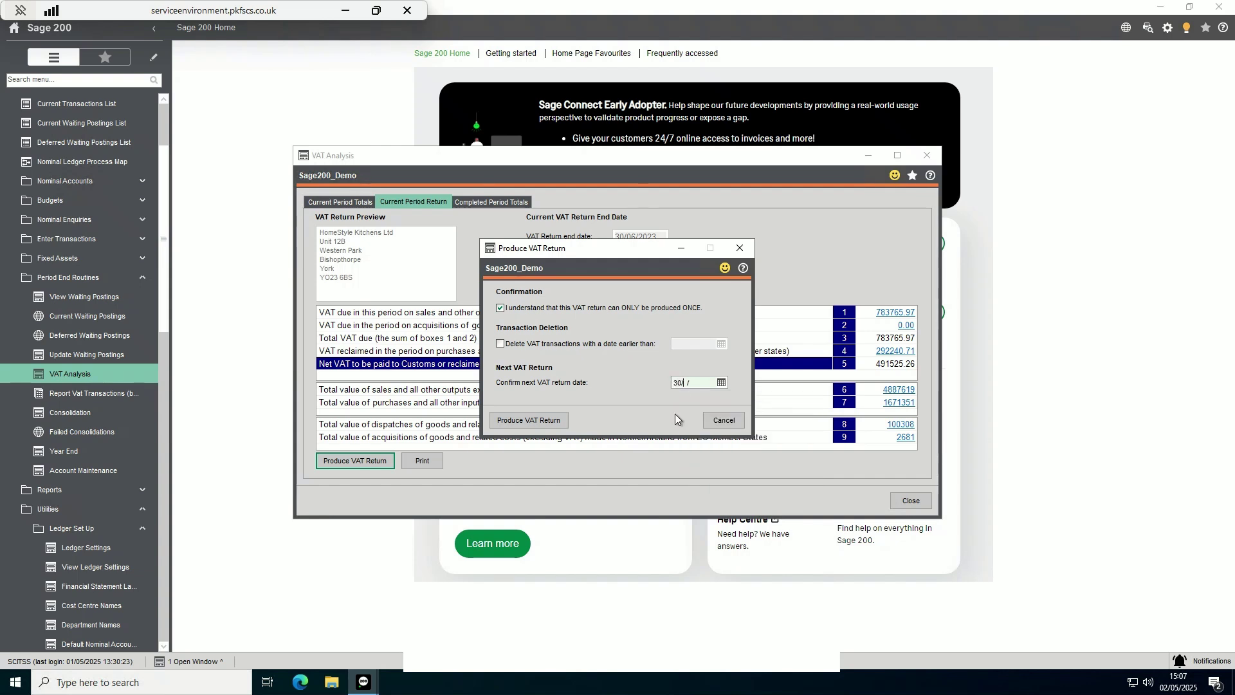
text(9)
click(520, 419)
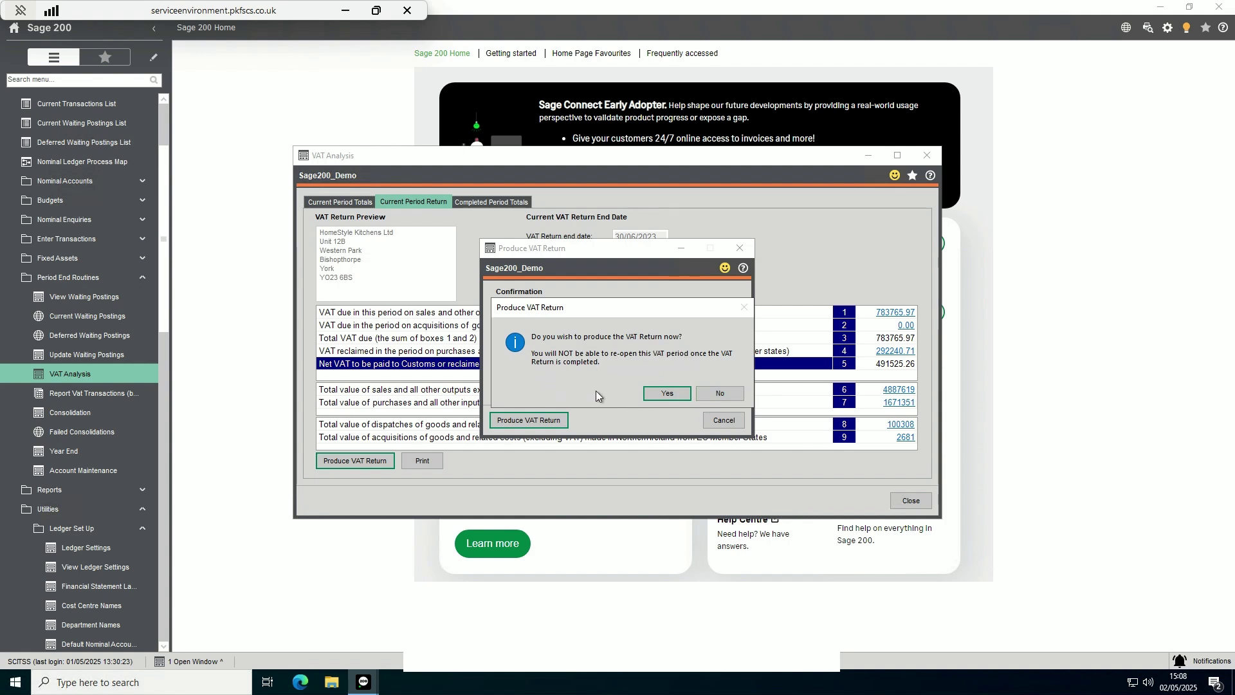
click(669, 394)
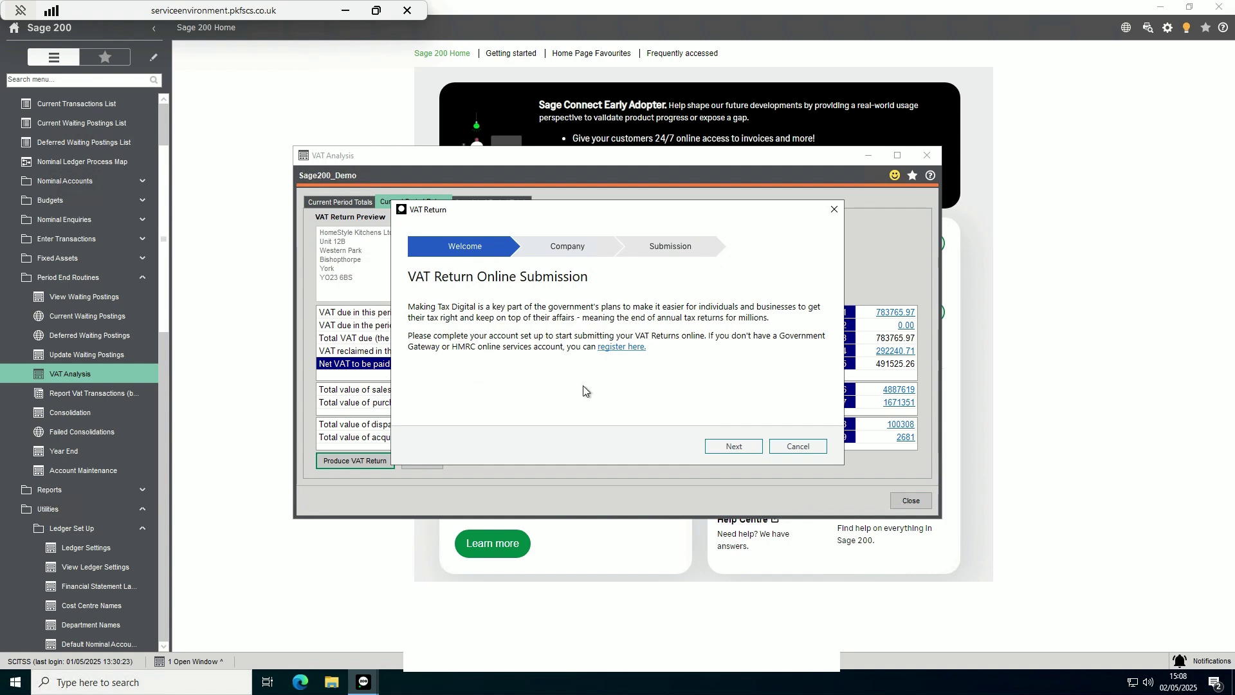
Advance the online VAT submission through the welcome and company details to the HMRC sign-in, and reposition and enlarge the sign-in window.
click(735, 447)
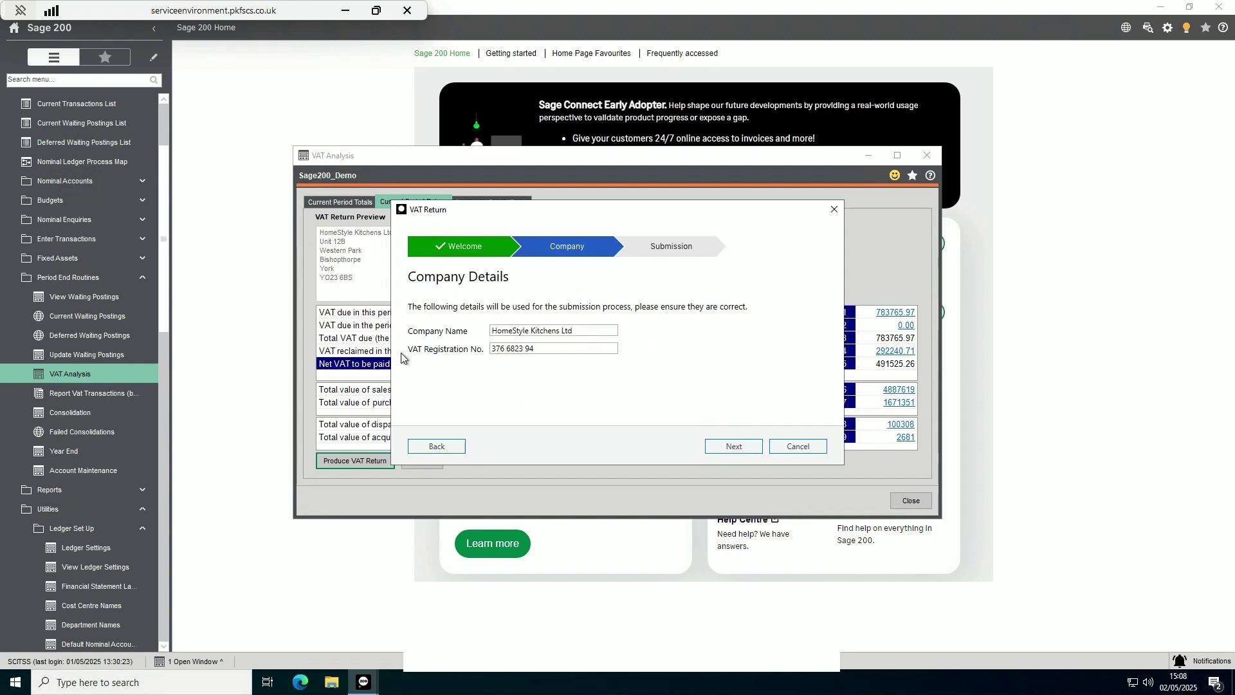
click(720, 448)
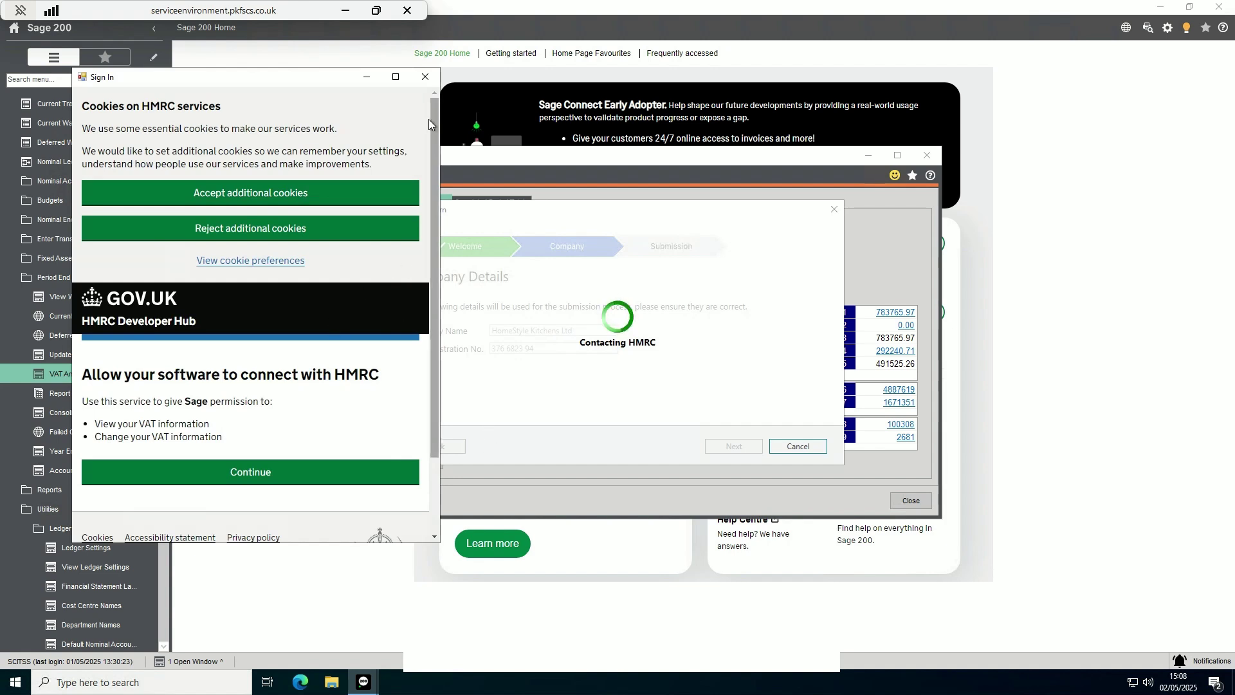
click(423, 77)
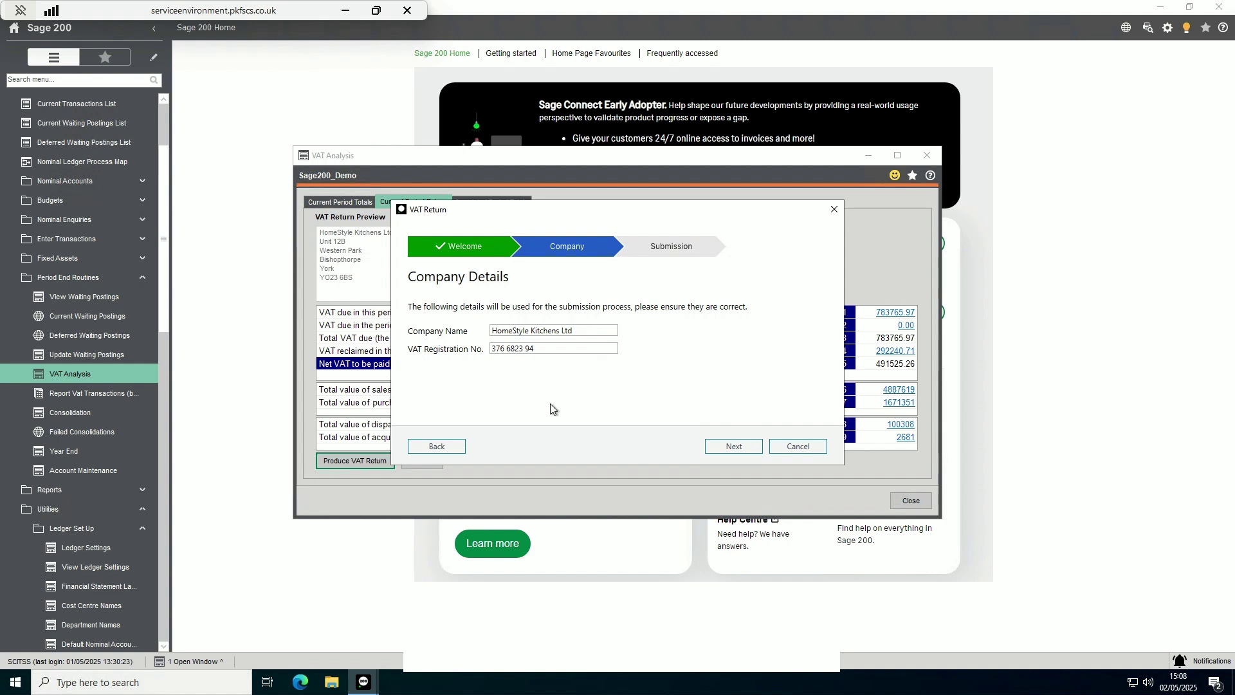
click(739, 446)
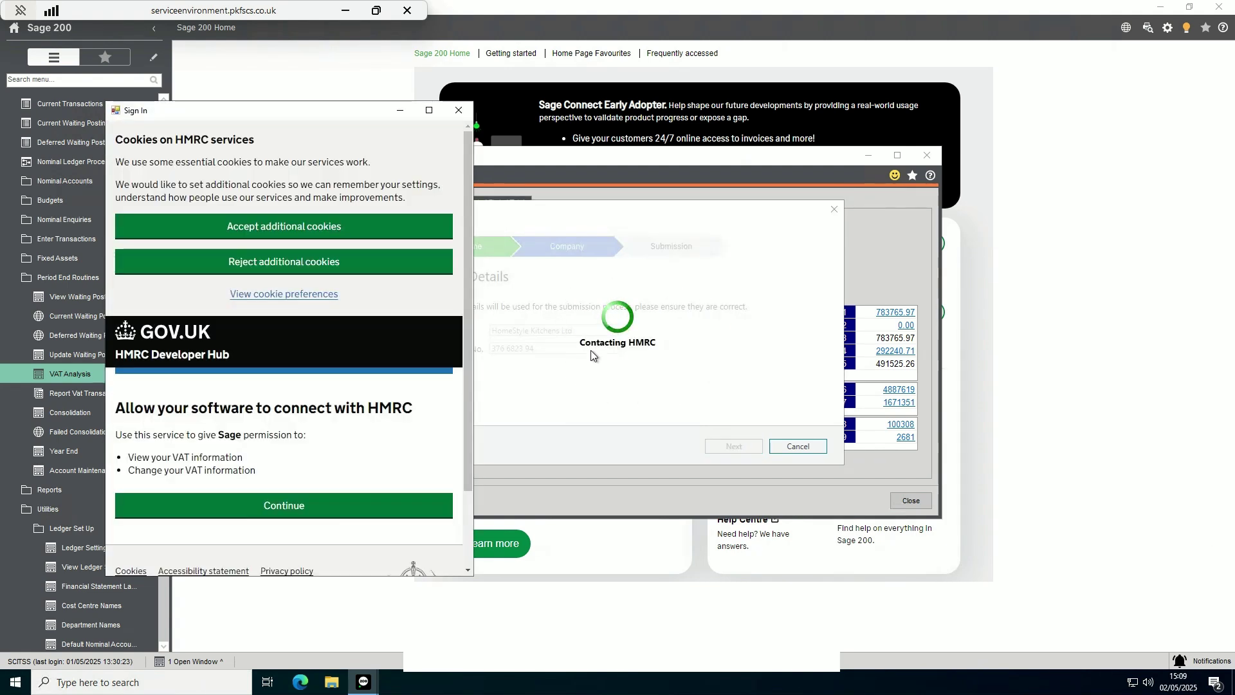
drag(360, 111, 535, 102)
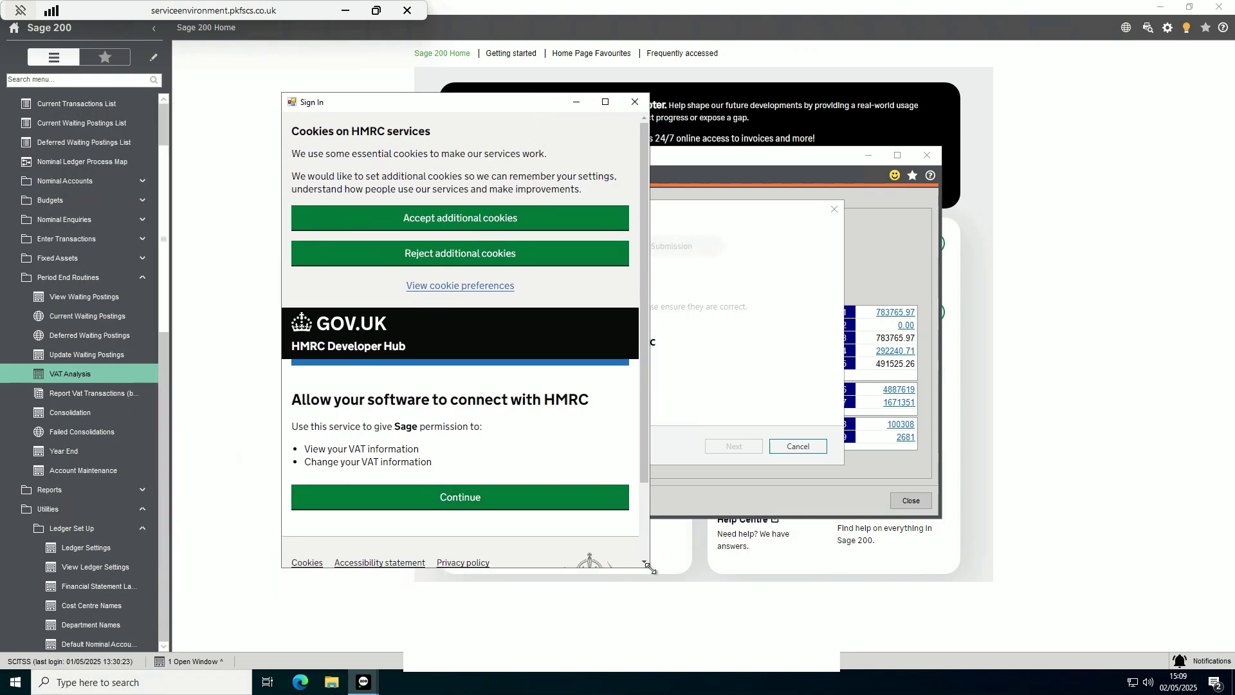
drag(650, 566, 764, 682)
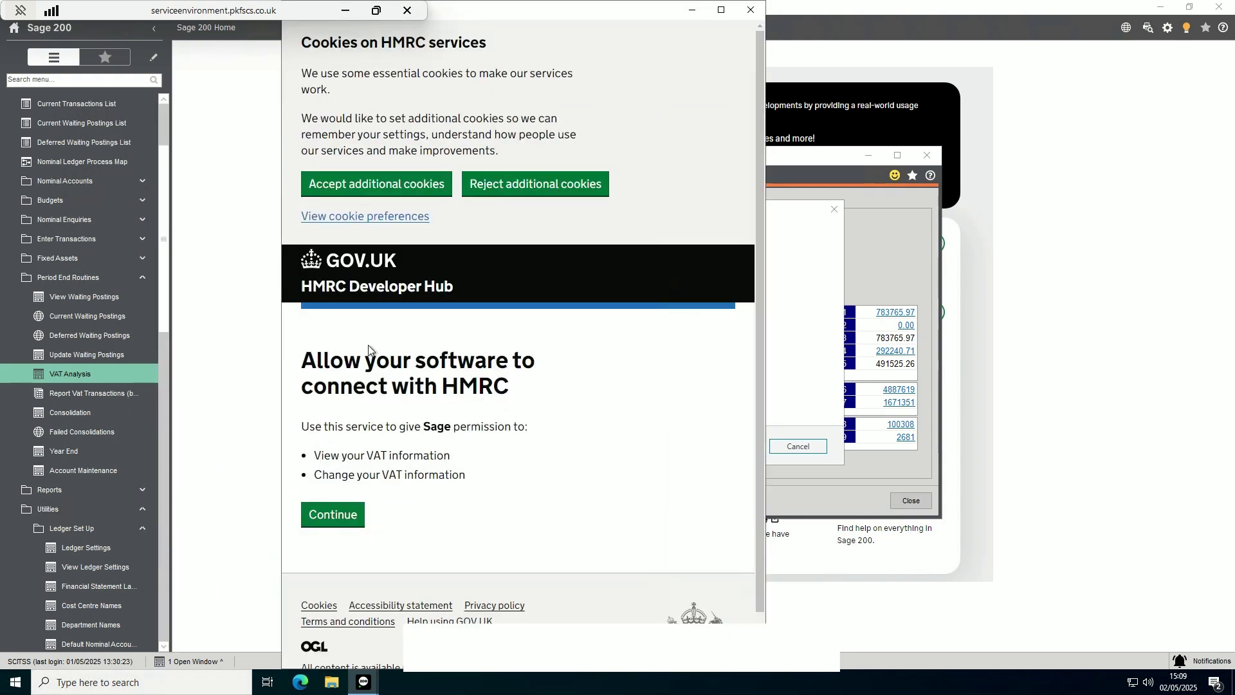